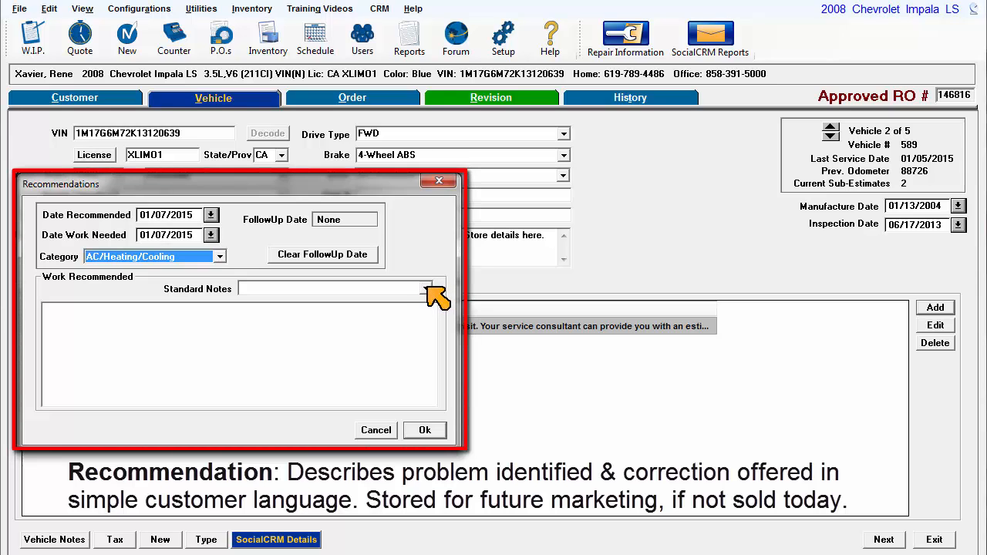
Add the standard 'R - A/C Recharge' note as a new recommendation for the Impala
click(426, 288)
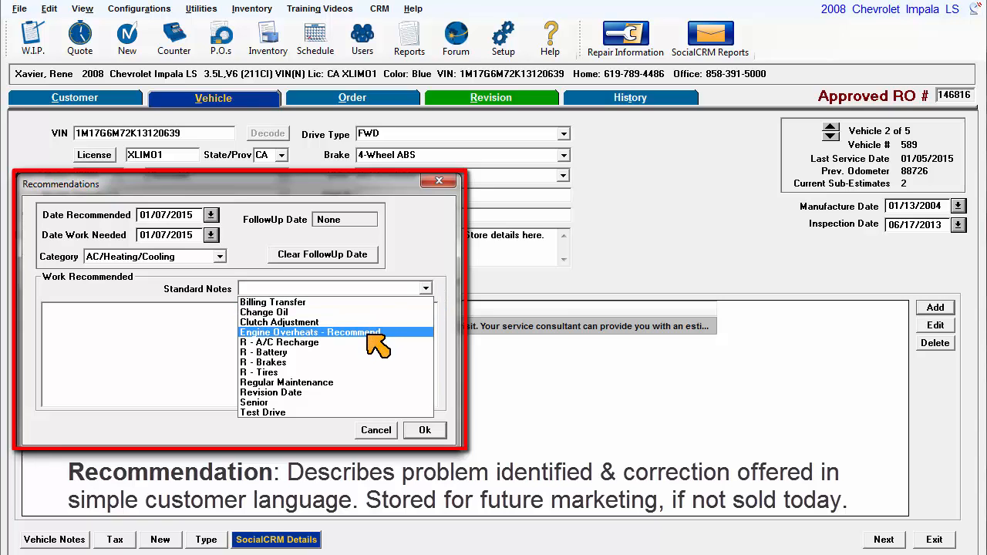
click(363, 341)
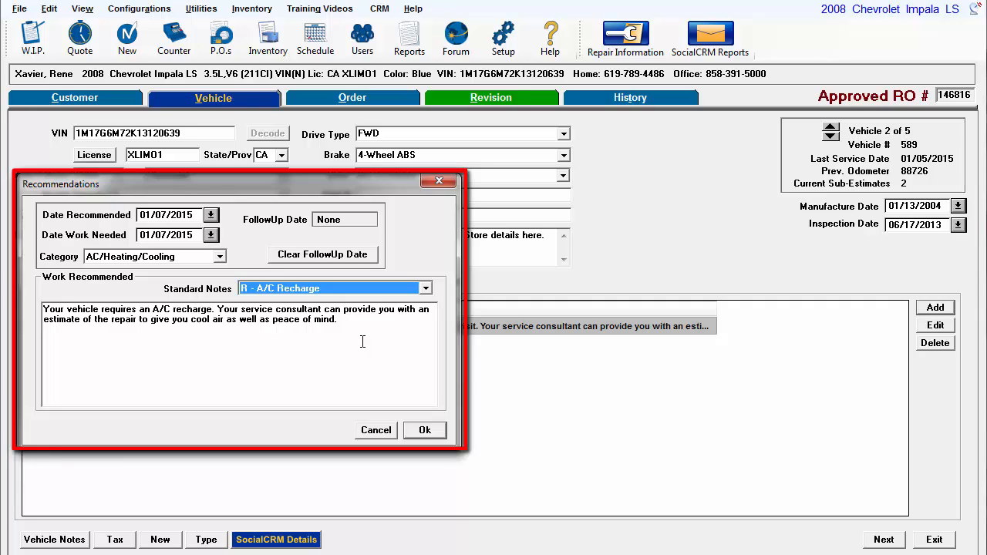
click(424, 430)
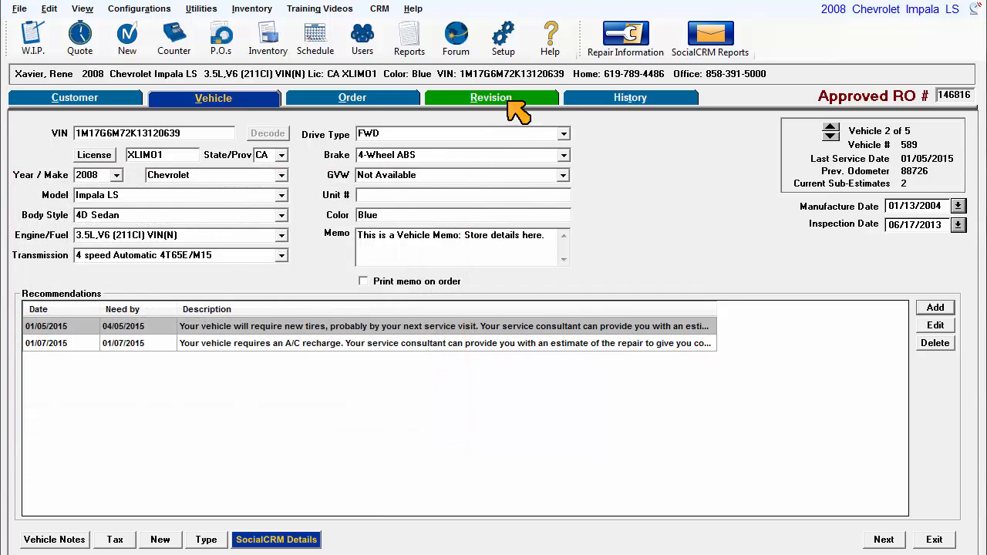
Add the A/C Rech1 canned job to sub-estimate 3, totalling 124.17, and start selling the revision
click(506, 103)
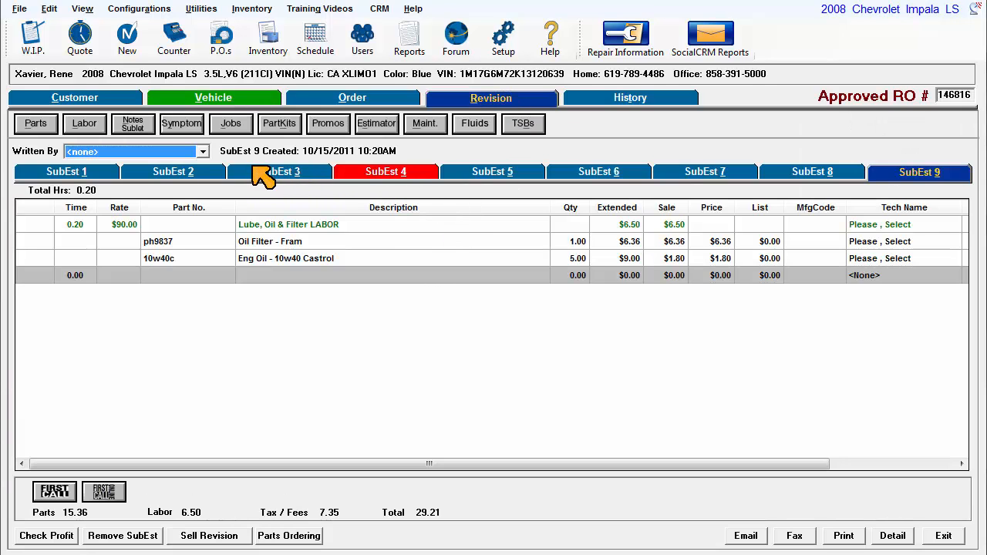
click(263, 171)
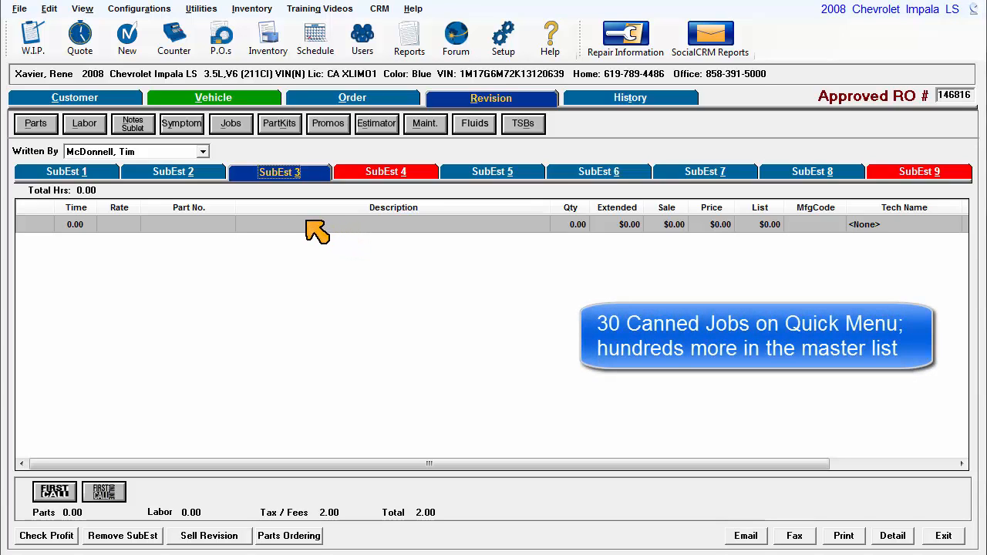
right_click(307, 222)
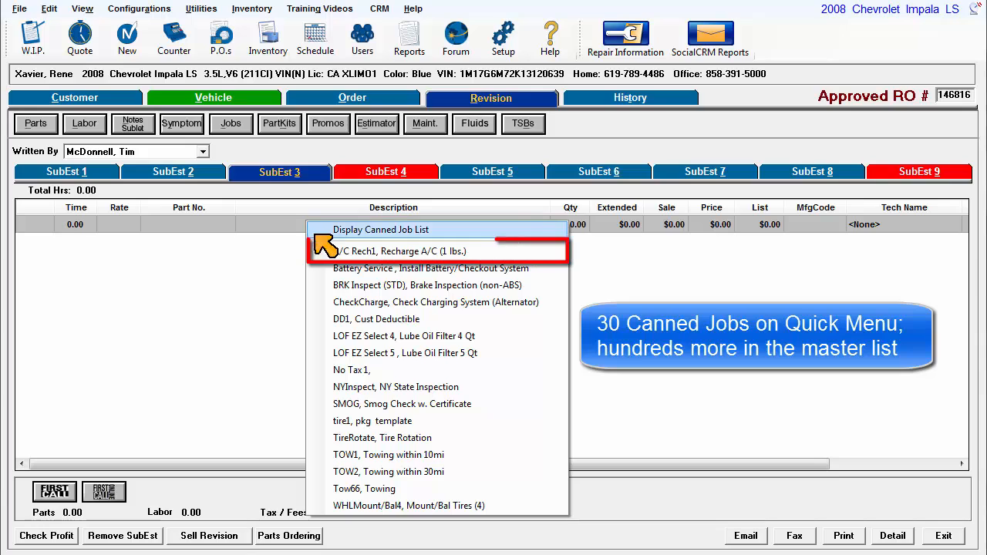
click(487, 253)
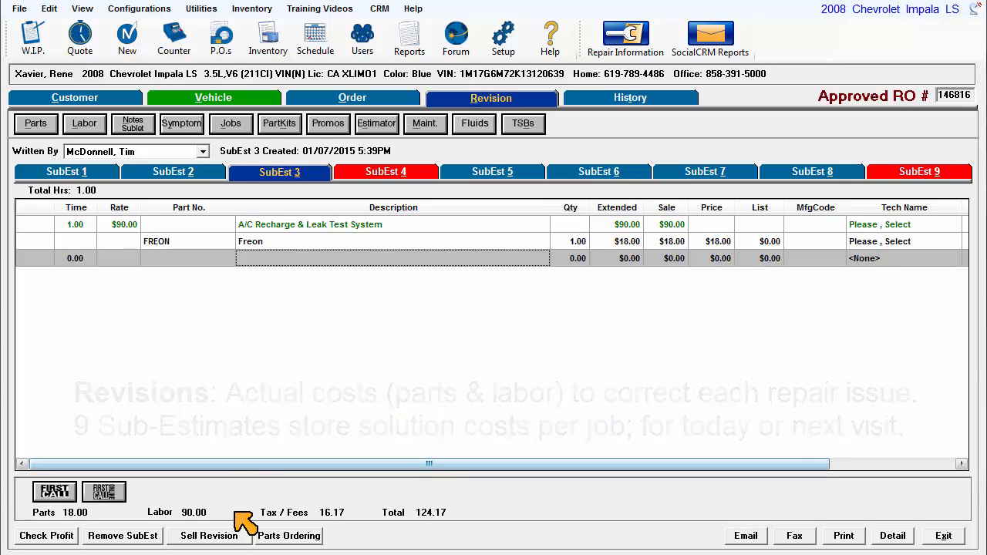
click(228, 535)
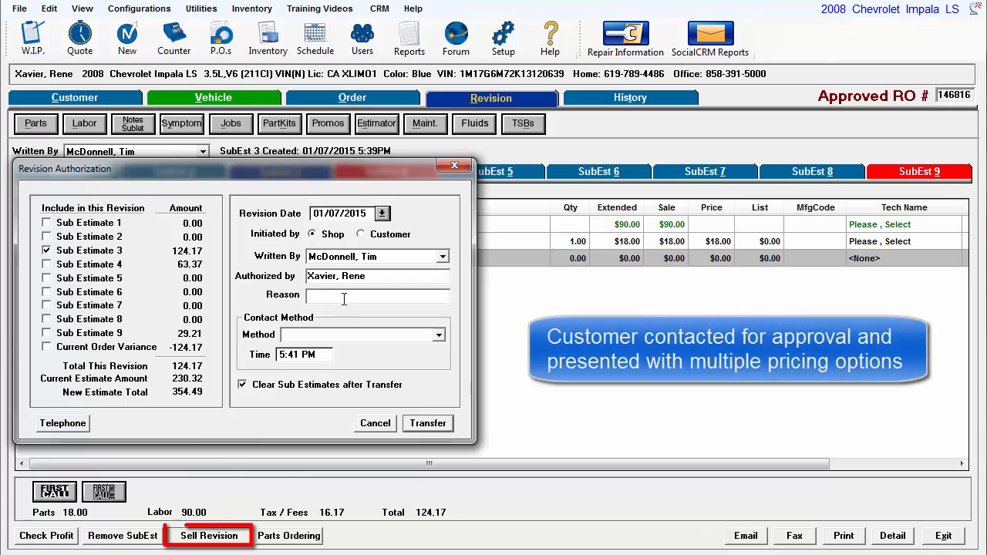
Authorize the revision with reason 'needed' via the customer's home phone and transfer it to the order
click(347, 296)
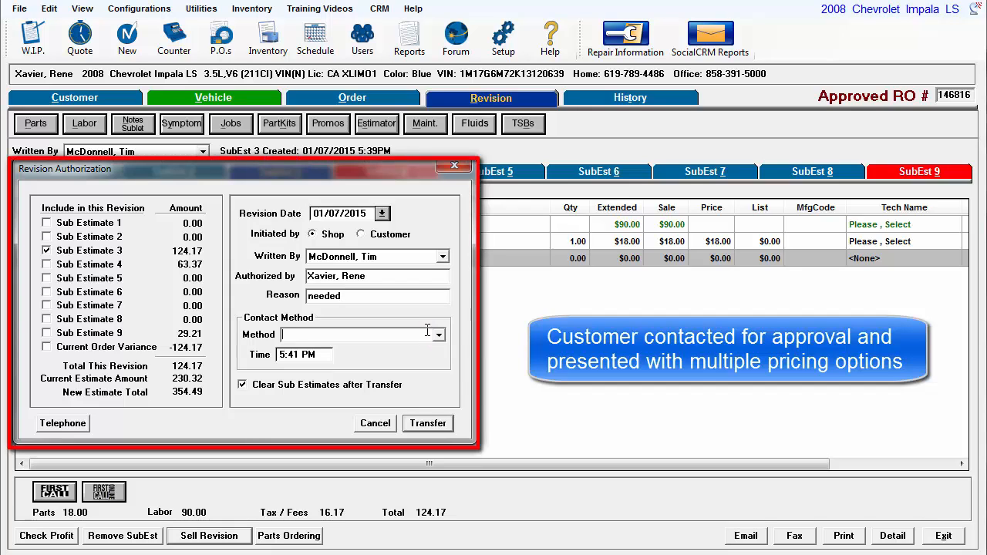
click(438, 335)
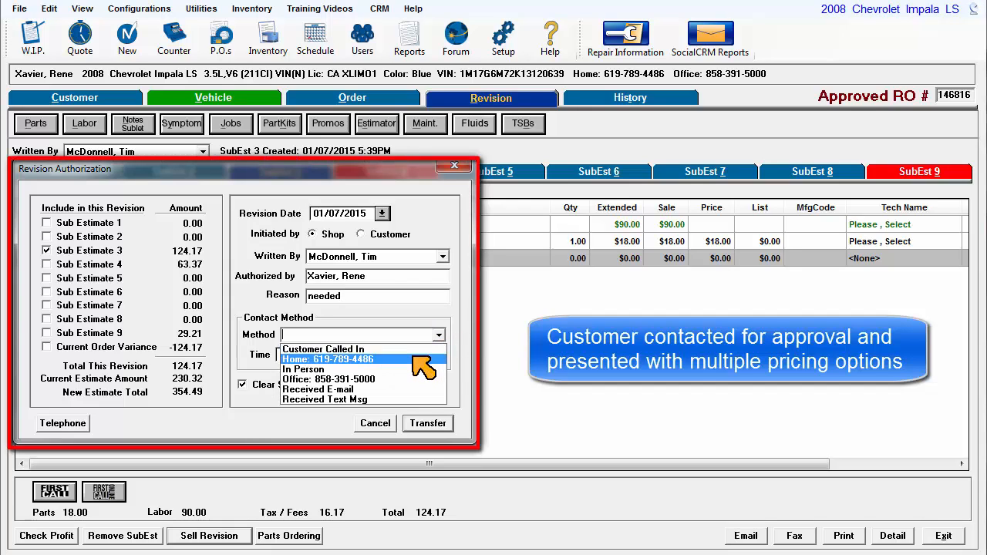
click(417, 359)
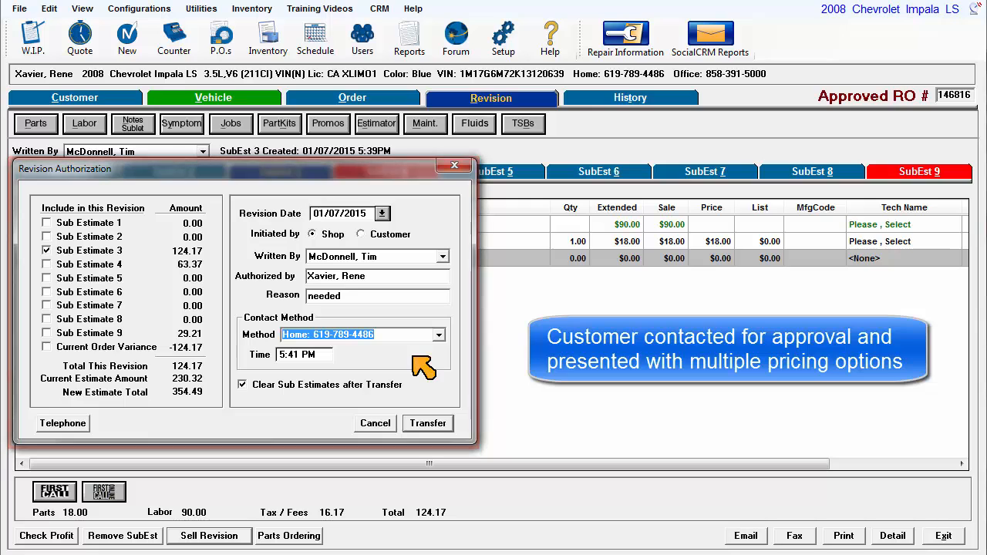
click(426, 424)
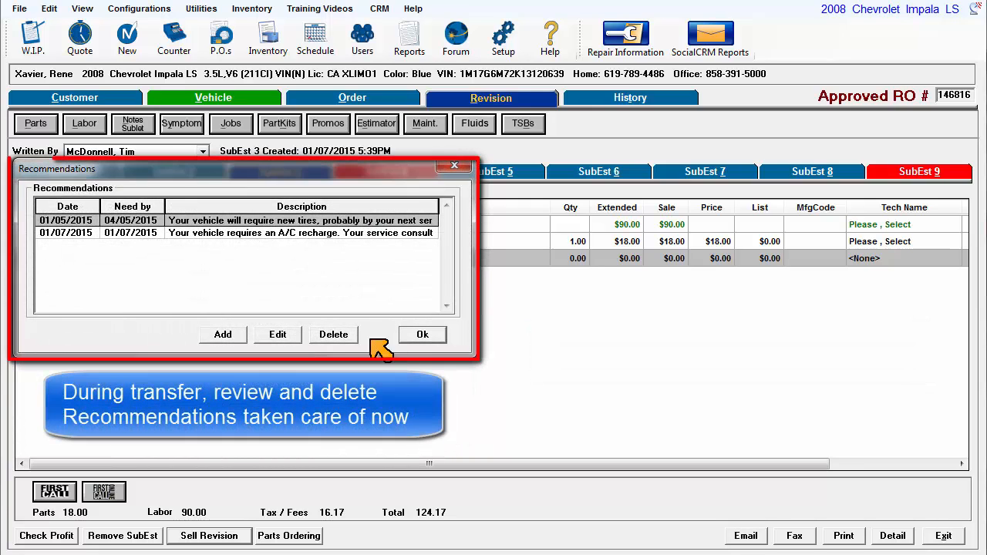
Delete the A/C recharge recommendation from the Impala's recommendations list
click(313, 233)
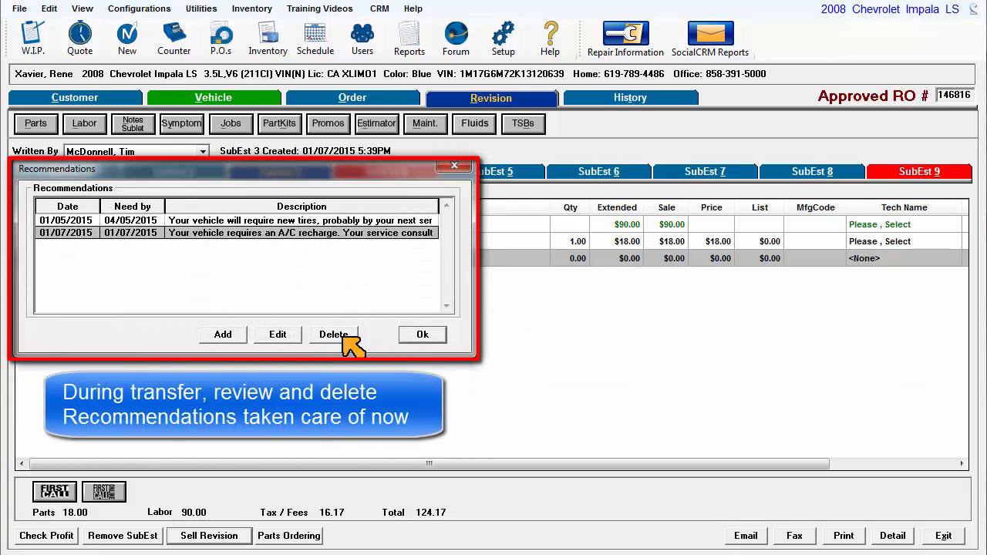
click(346, 334)
click(605, 408)
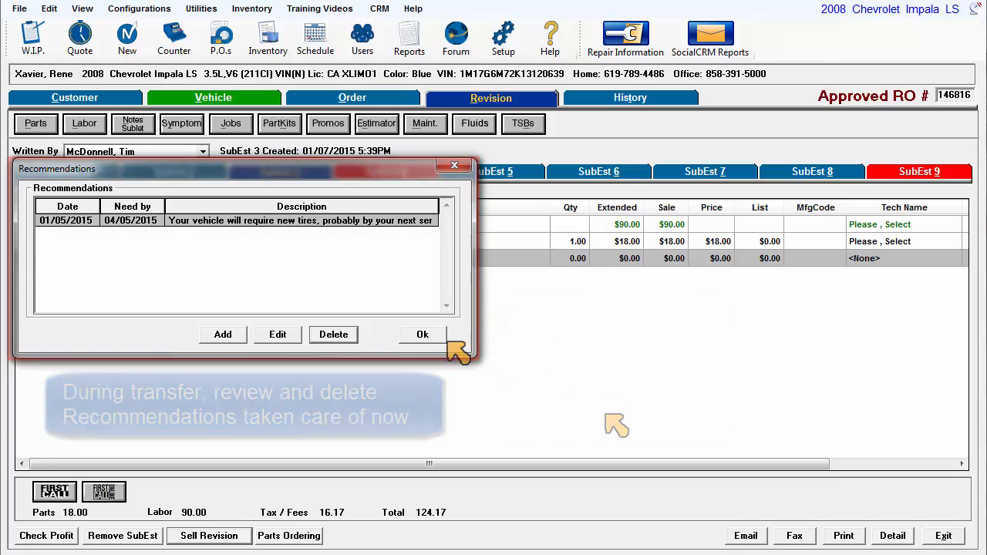
click(428, 334)
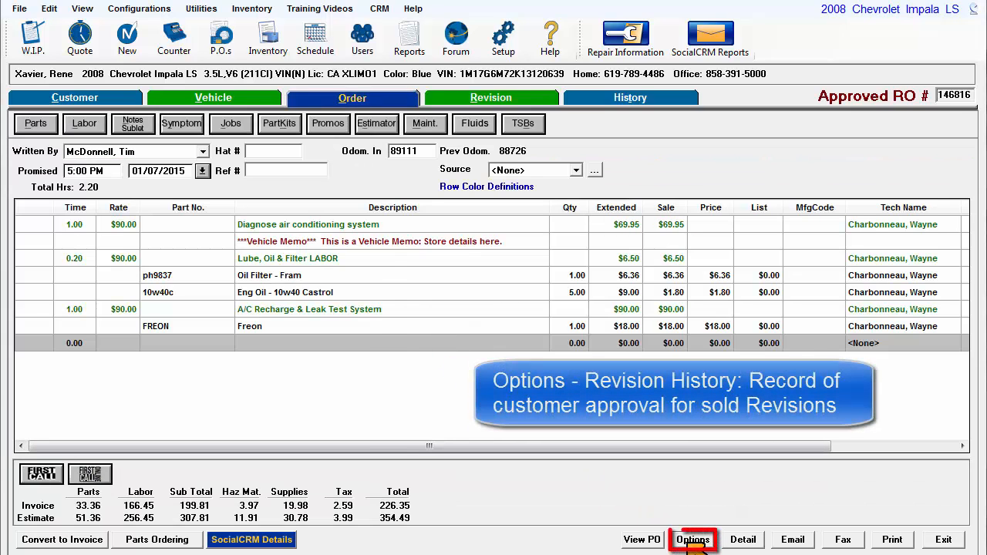
Review the details of the 'needed' entry in the order's revision history, then close both dialogs
click(692, 539)
click(334, 270)
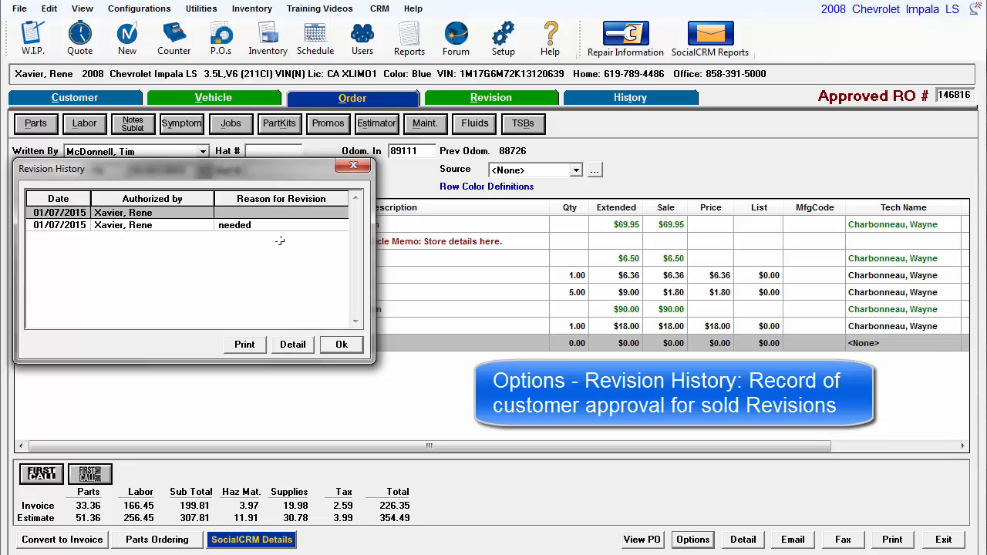
click(279, 225)
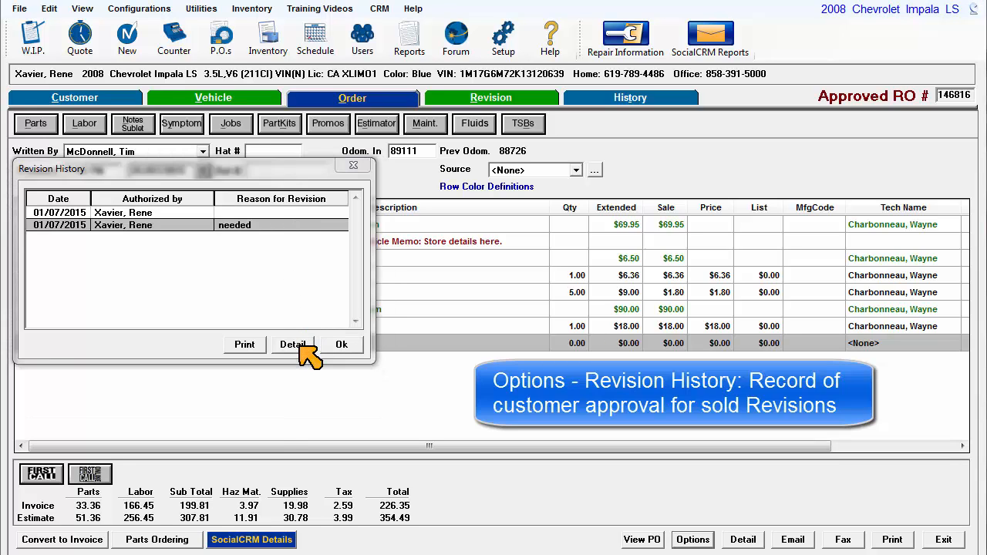
click(301, 347)
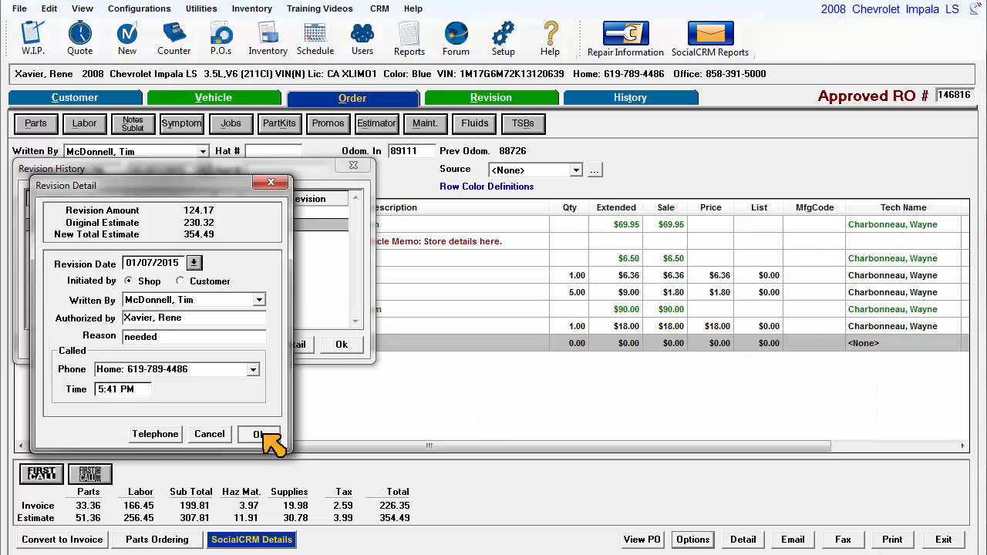
click(262, 434)
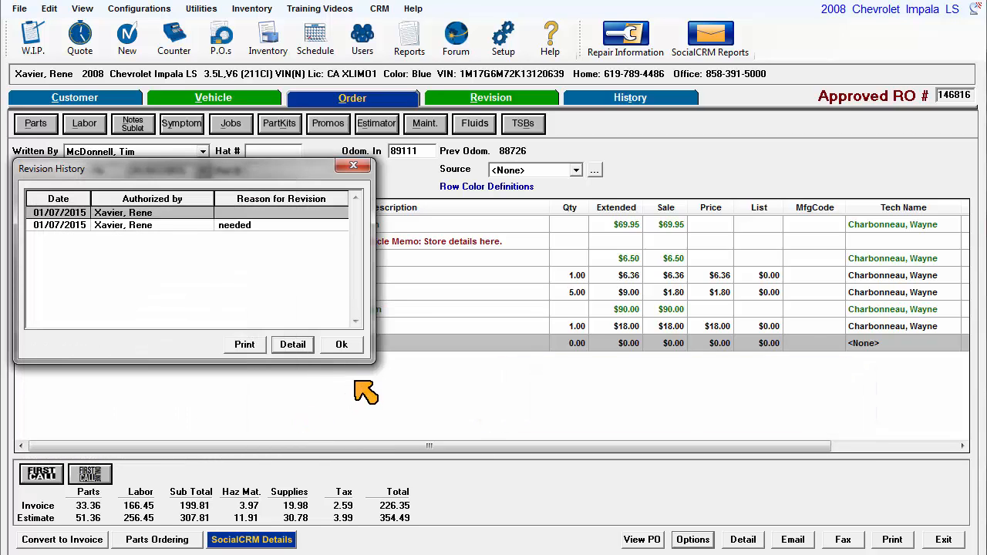
click(343, 346)
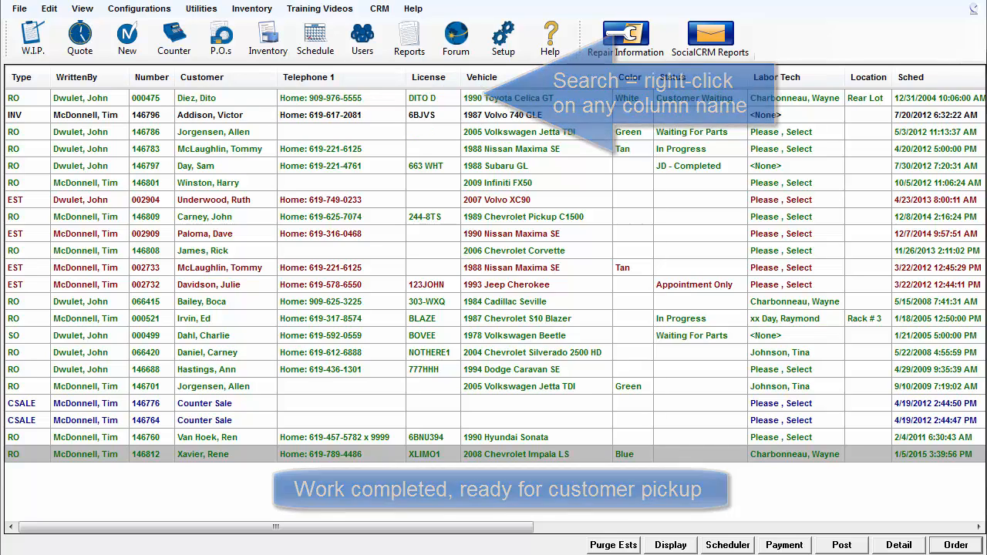
double_click(235, 455)
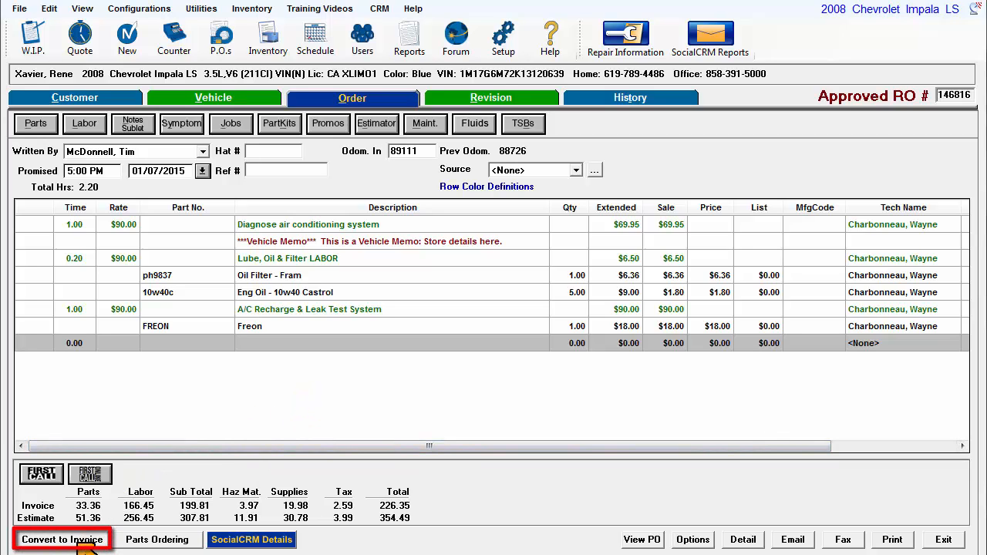
click(85, 539)
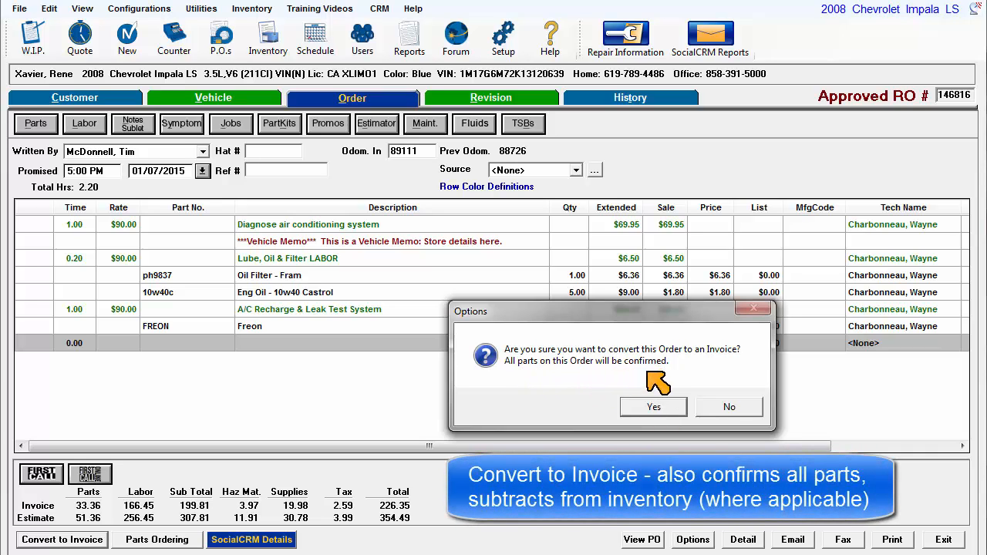
click(652, 405)
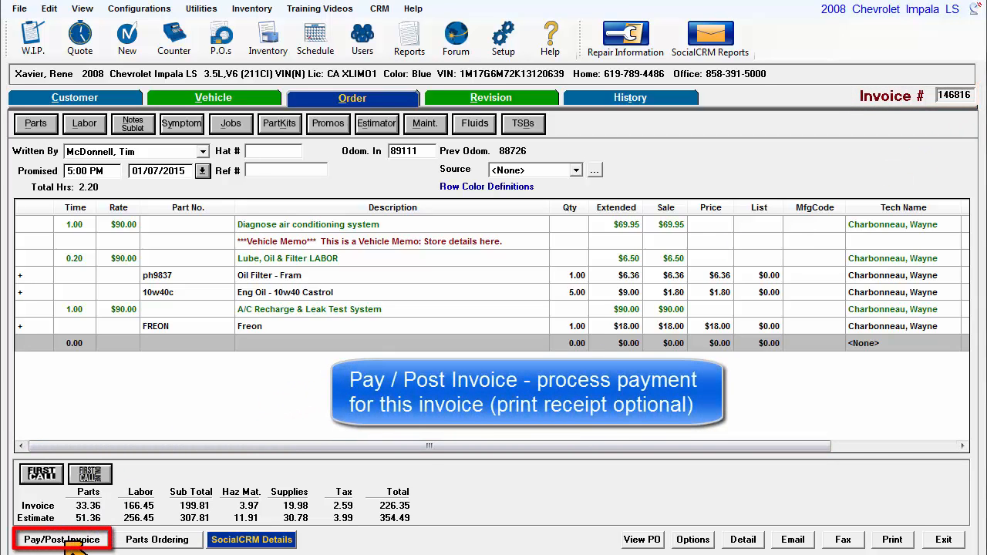
Enter a Debit Card (ATM) payment for the invoice with its authorization number
click(69, 542)
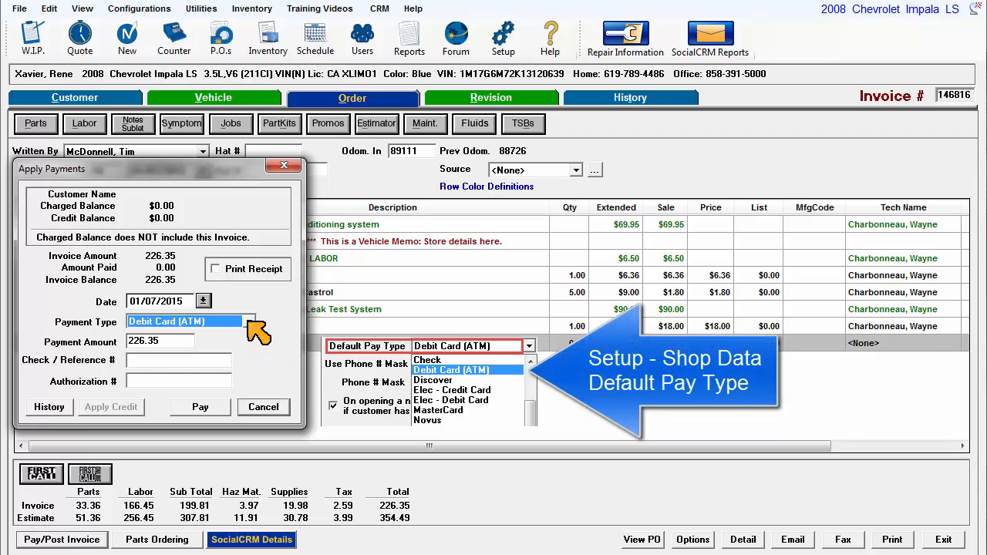
click(249, 322)
click(248, 322)
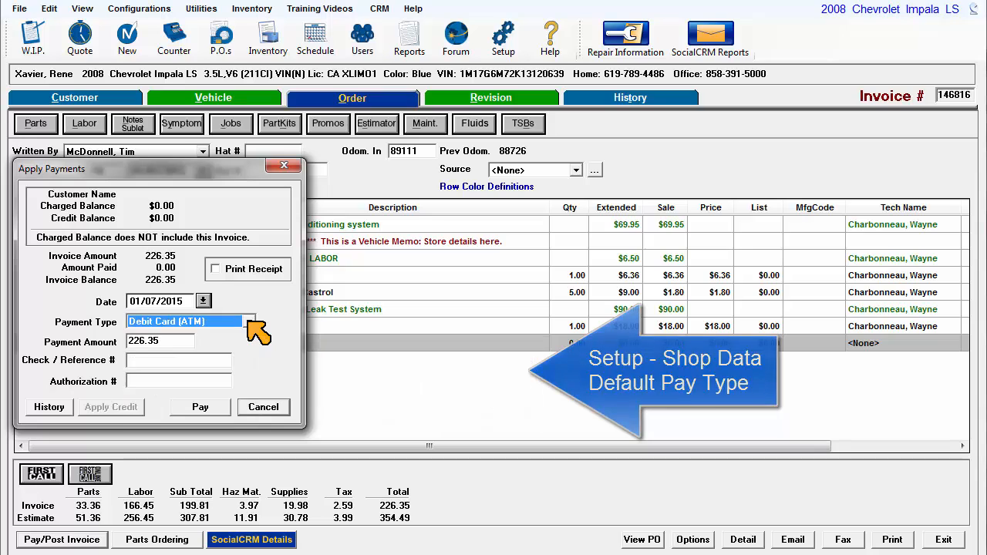
key(Tab)
key(Tab)
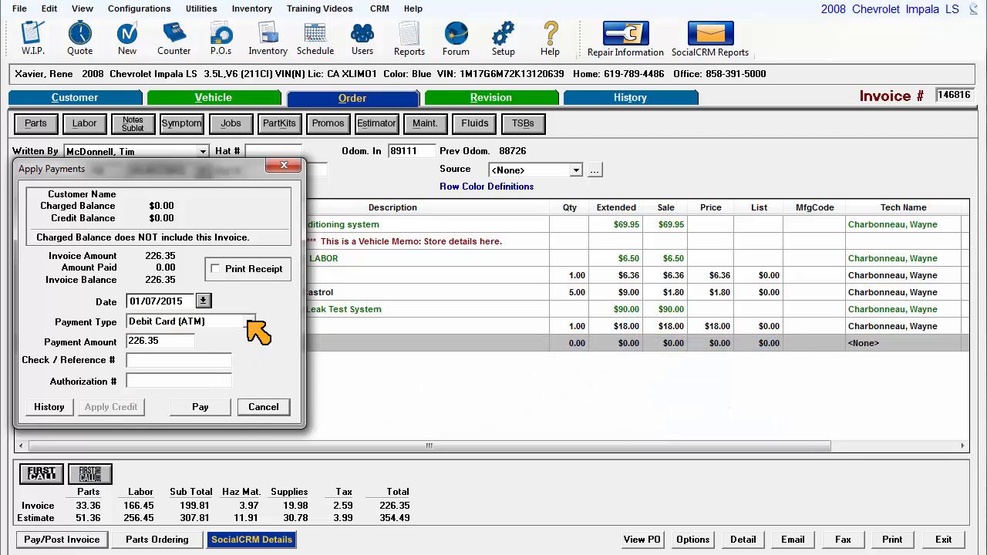
key(Tab)
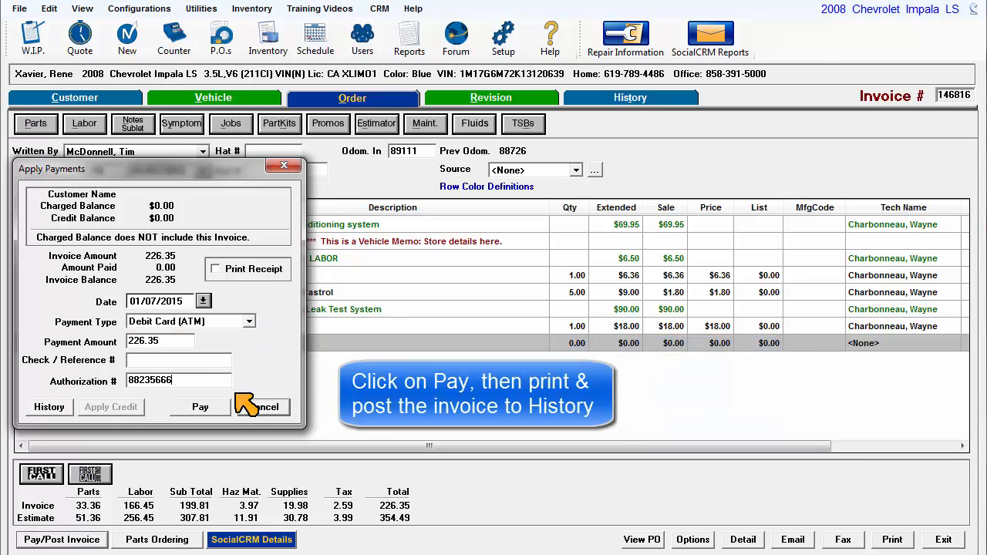
Apply the 226.35 payment, post the invoice dated 01/07/2015, and print it
click(200, 407)
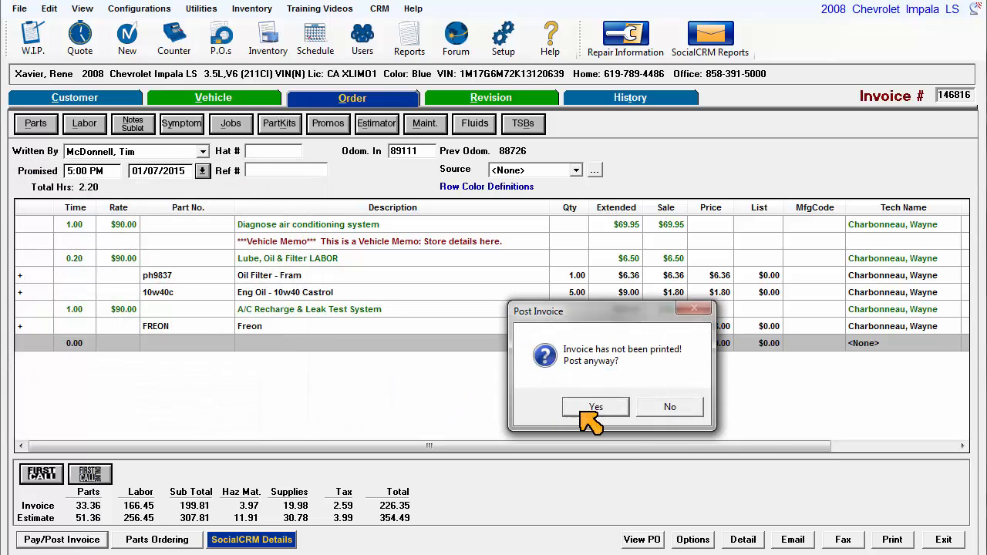
click(596, 407)
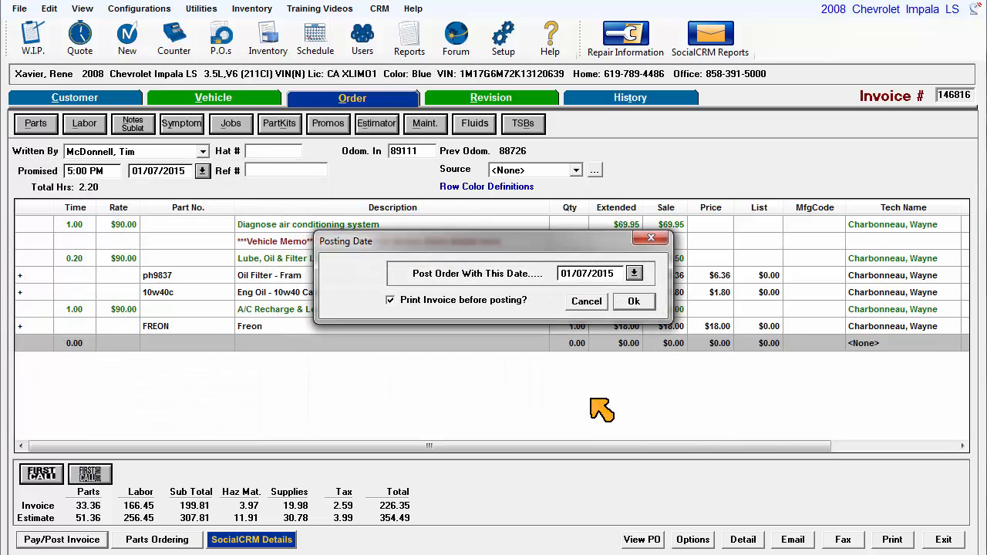
click(631, 308)
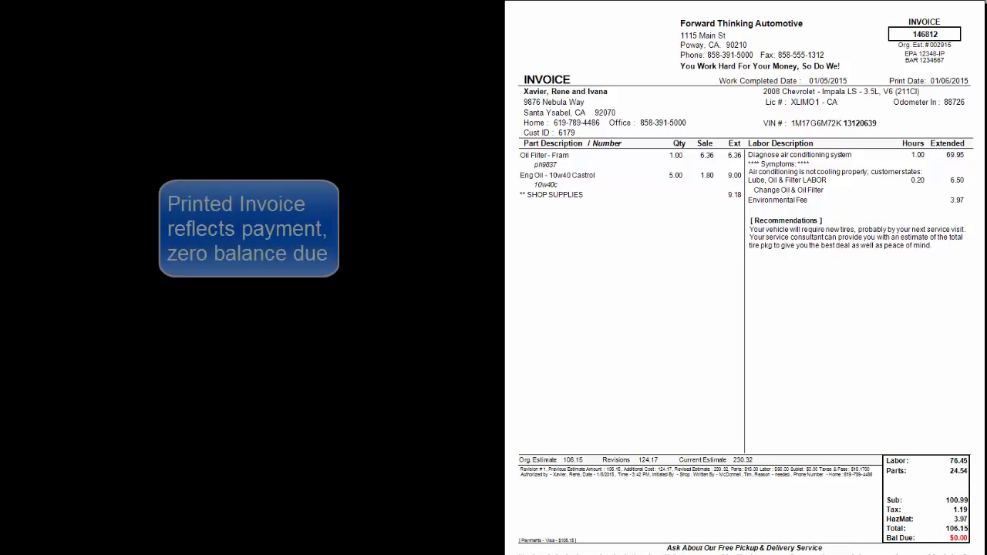